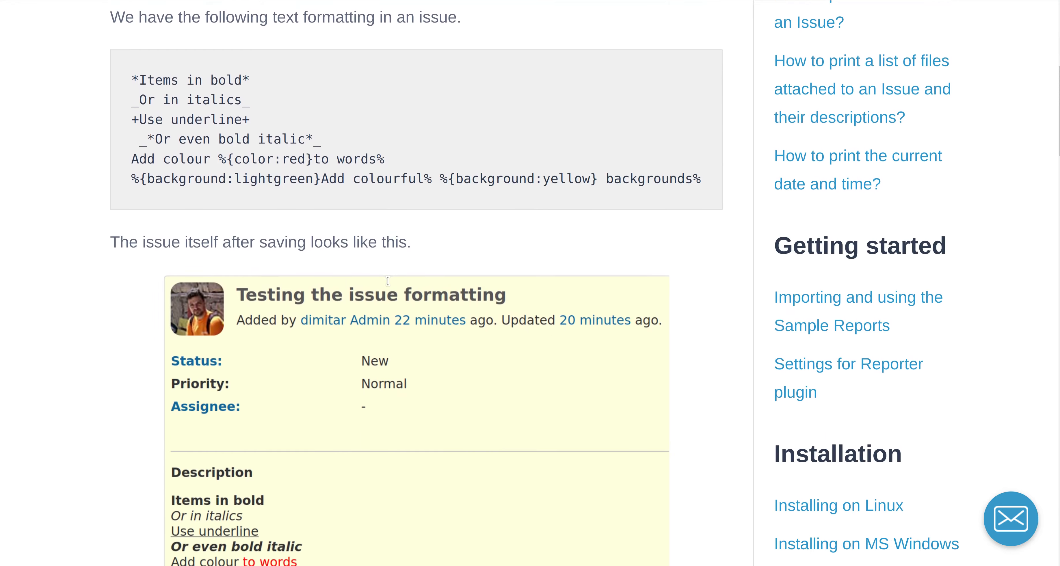
Open the general administration settings in the Redmine demo and check the text formatting option
scroll(388, 281, "down", 15)
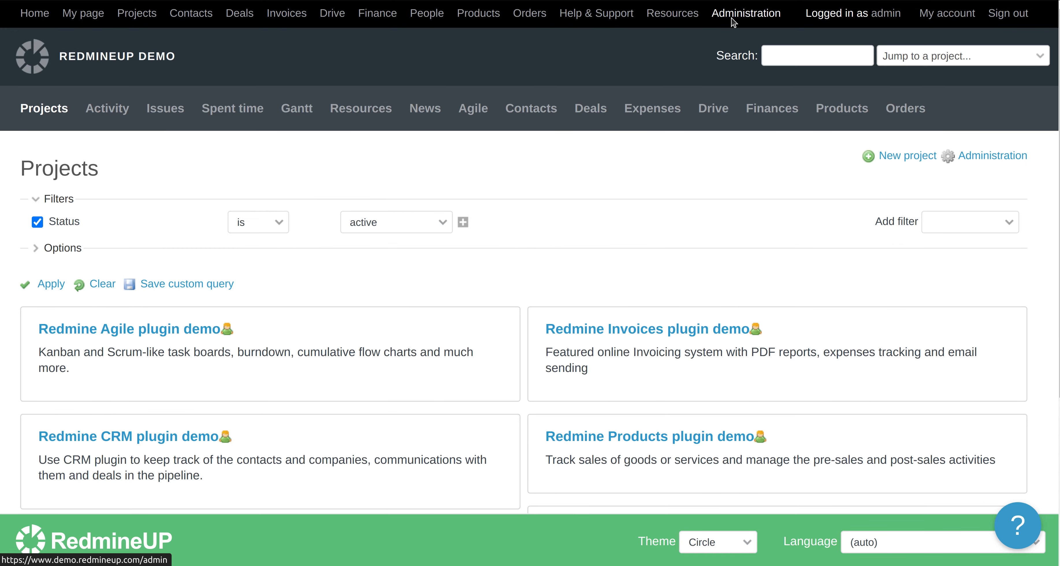
left_click(733, 20)
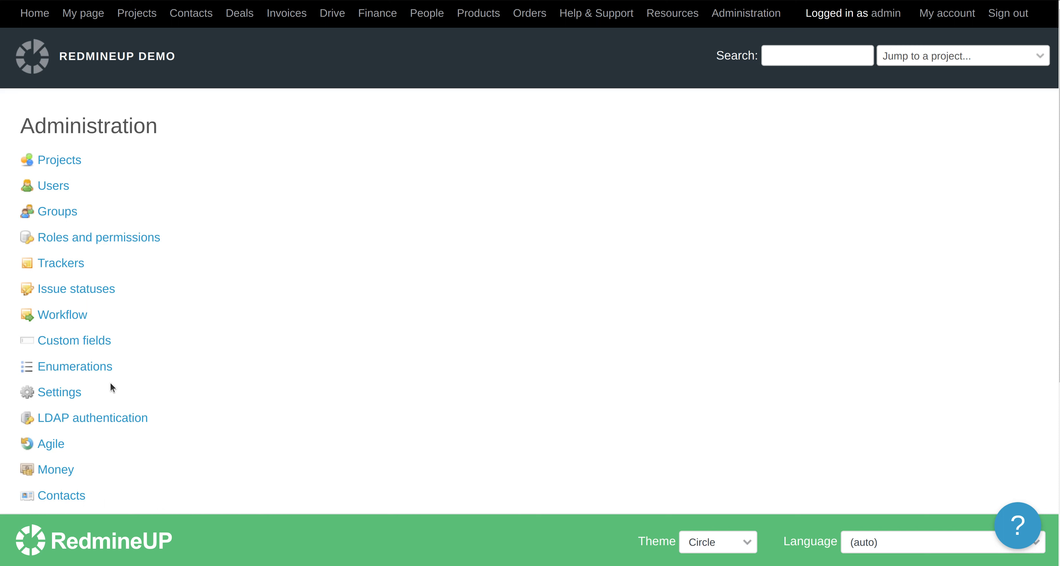
left_click(55, 392)
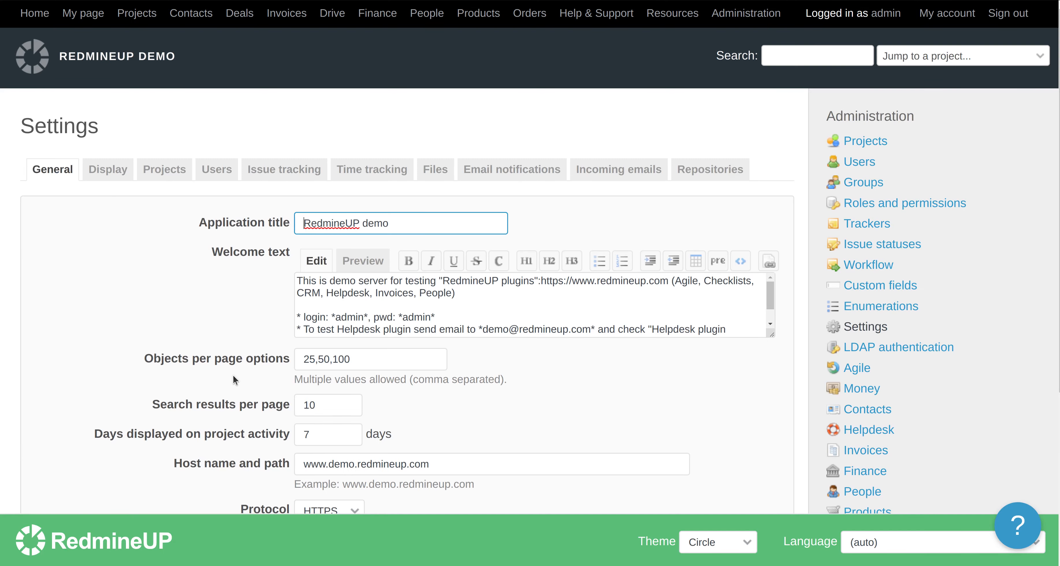
scroll(170, 359, "down", 5)
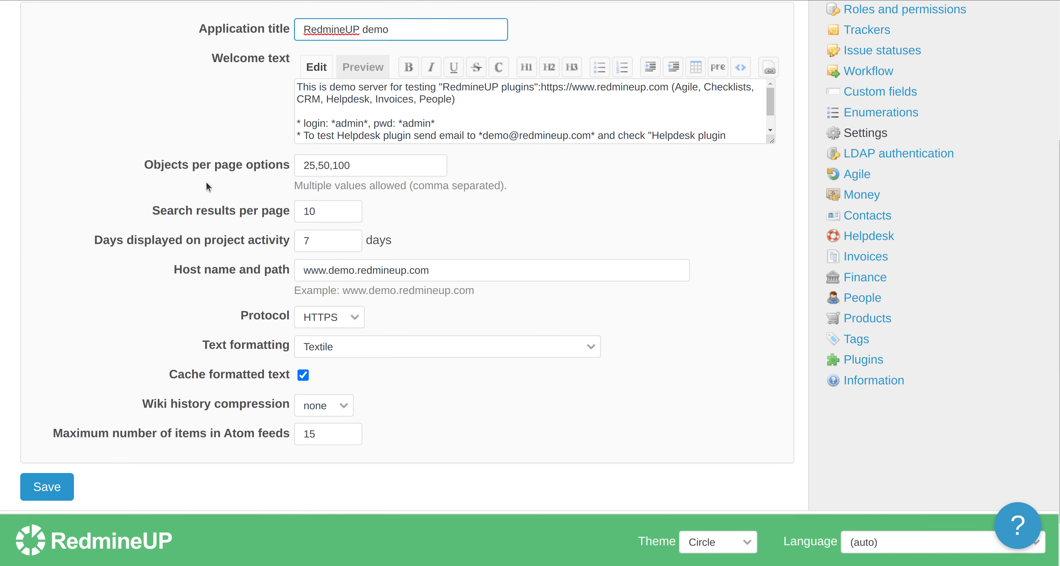
scroll(222, 62, "up", 5)
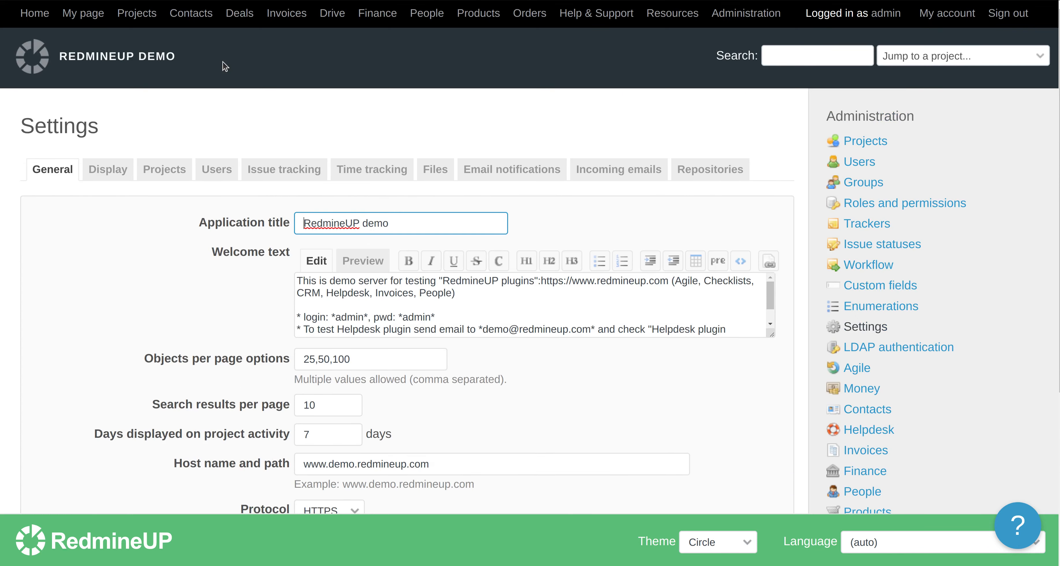
Open the issue "Javascript method for Ajax POST request" in the Redmine Agile plugin demo project for editing
left_click(142, 14)
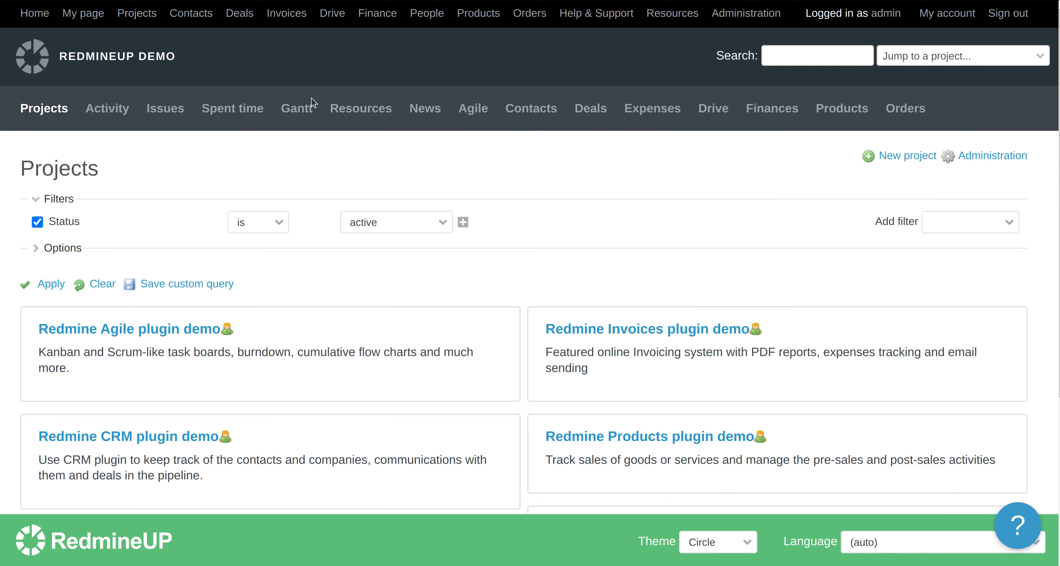
left_click(147, 329)
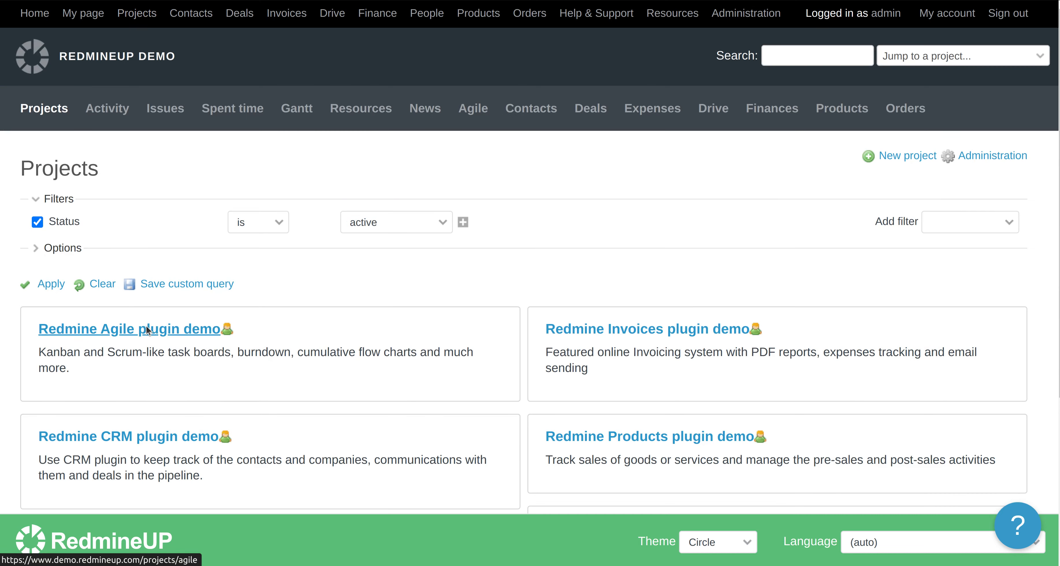
left_click(269, 108)
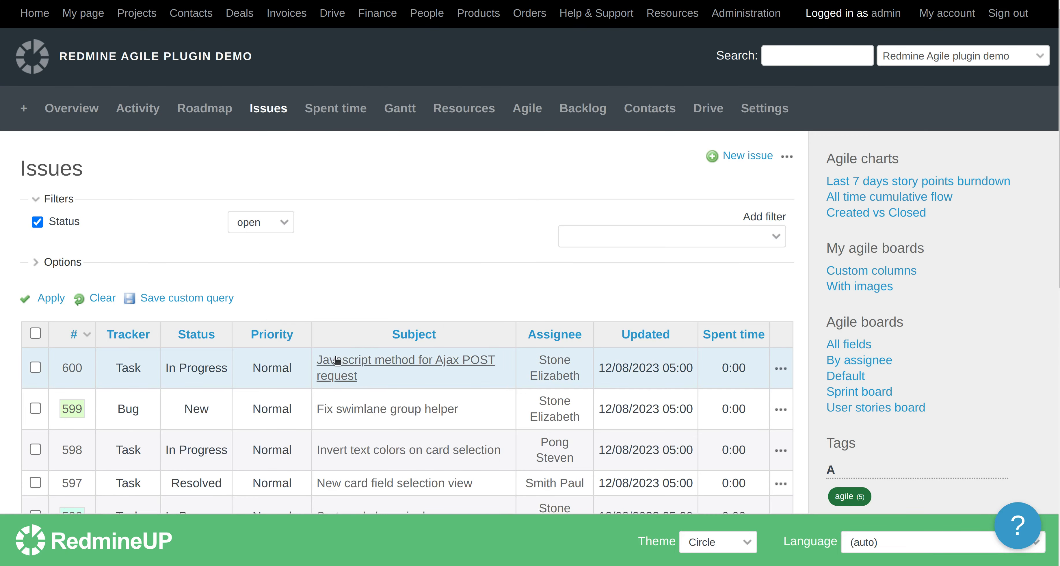
left_click(341, 359)
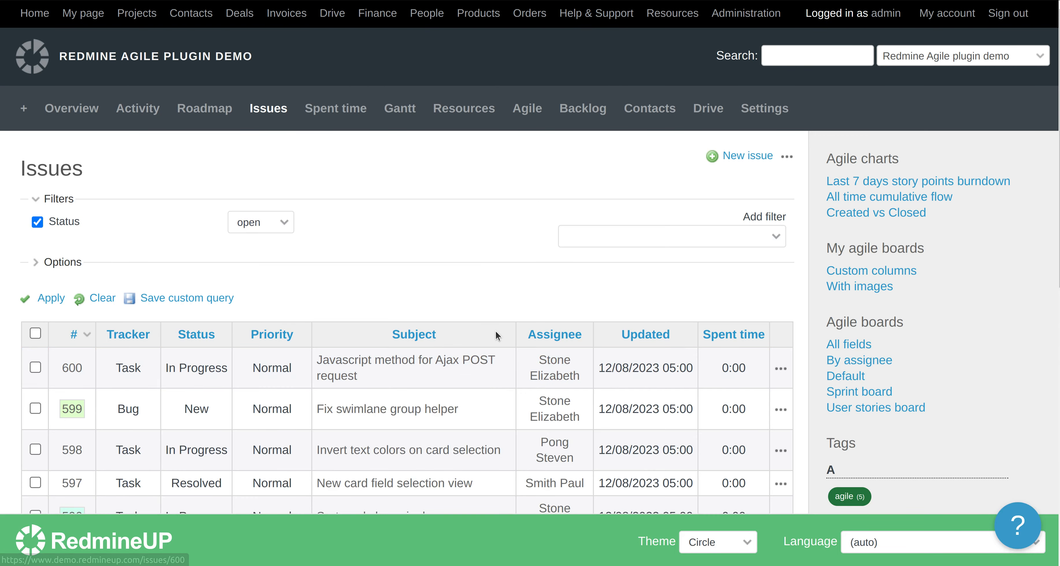
scroll(399, 358, "down", 5)
scroll(399, 358, "up", 6)
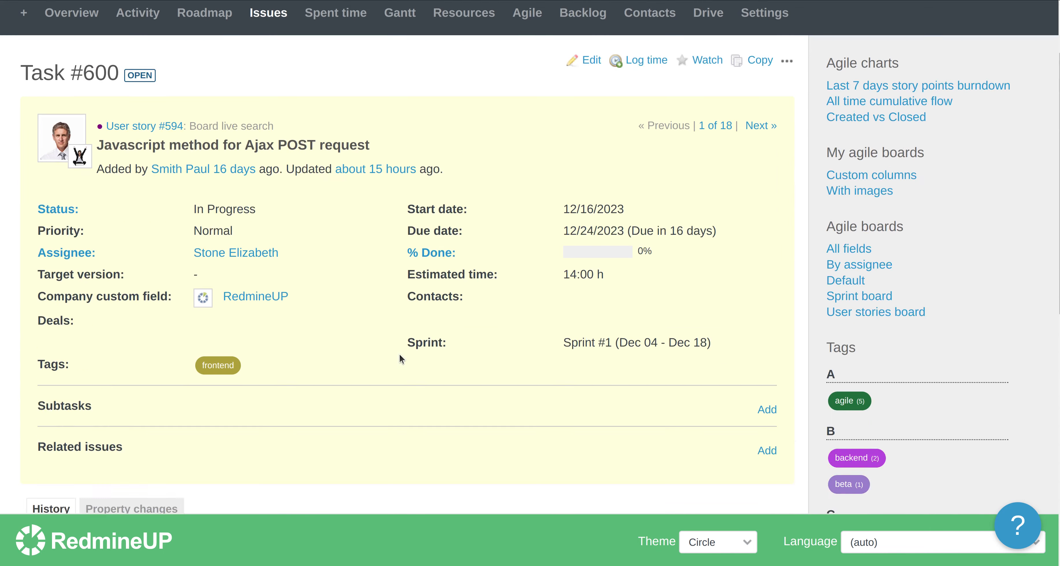
left_click(589, 156)
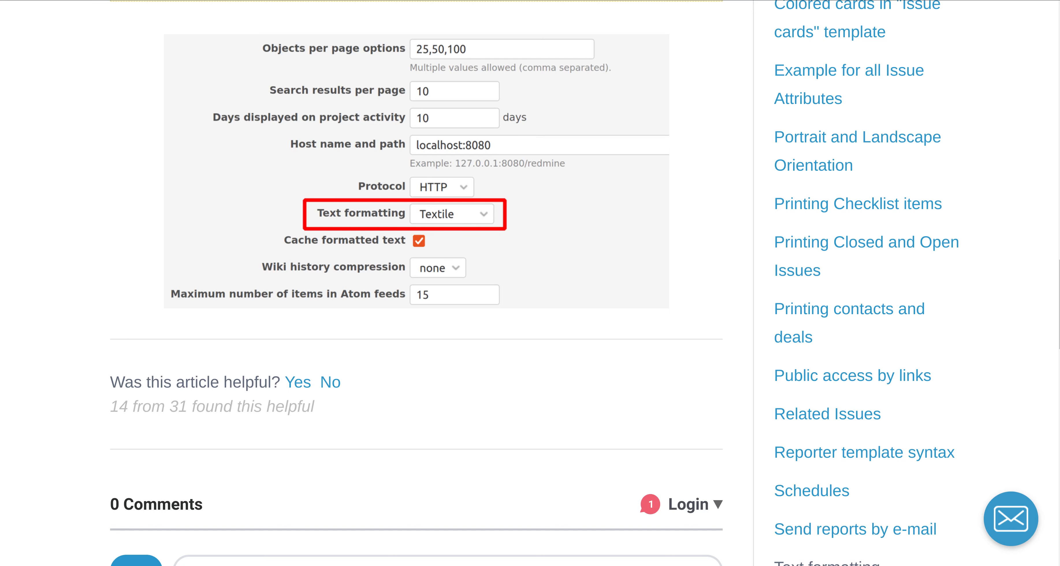
In the help article, copy the whole text formatting sample, from "*Items in bold*" through the coloured backgrounds line
scroll(190, 211, "up", 15)
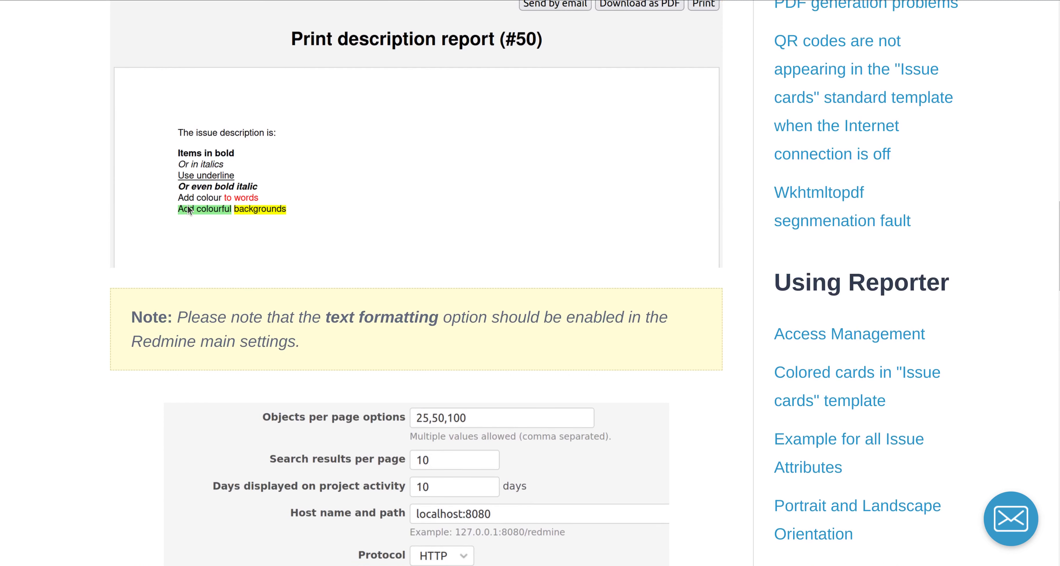
scroll(189, 209, "up", 1)
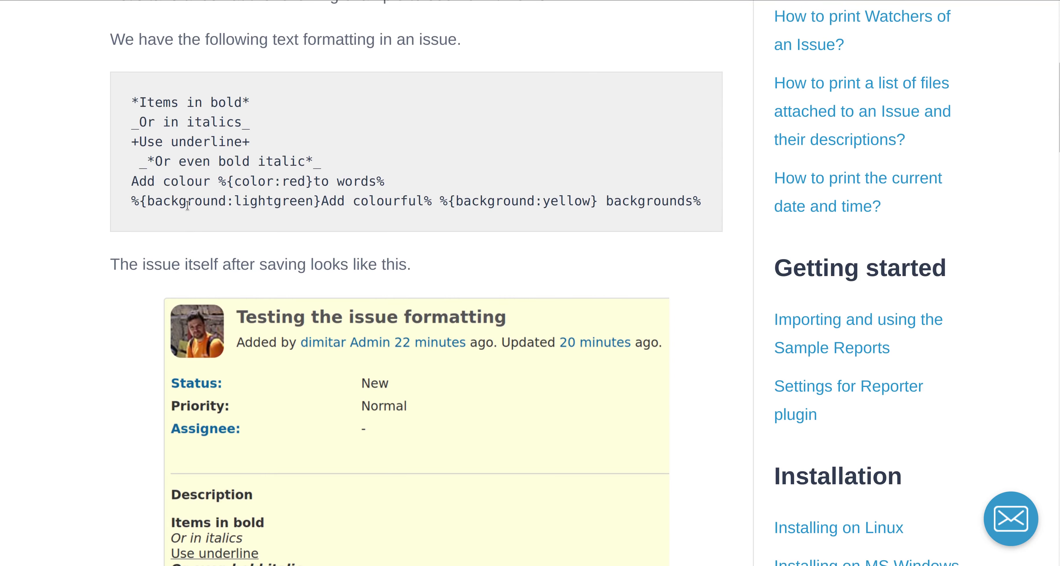
triple_click(188, 103)
left_click_drag(188, 103, 197, 206)
key("ctrl+c")
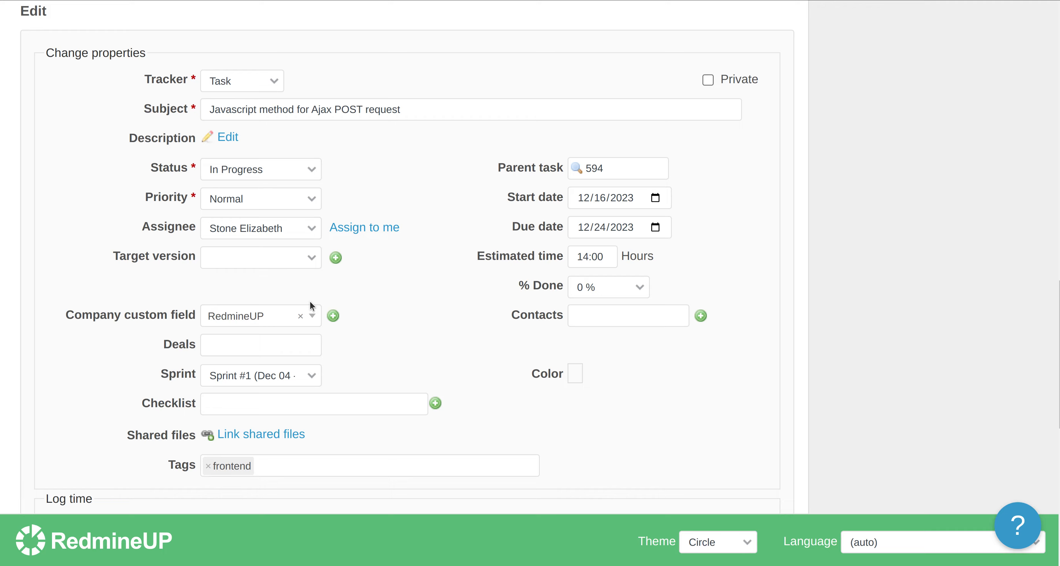
scroll(281, 360, "down", 8)
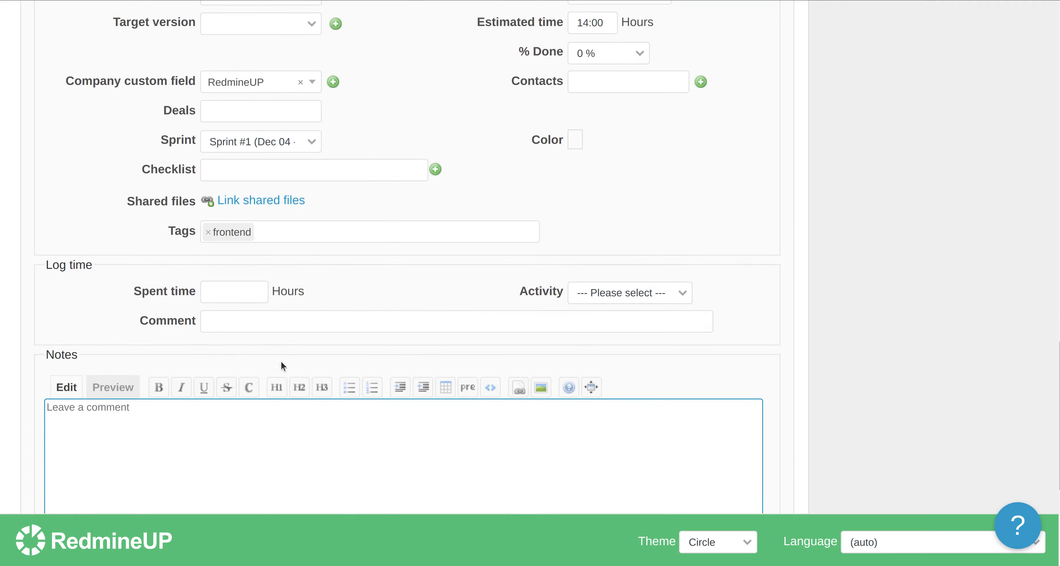
left_click(270, 356)
key("ctrl+v")
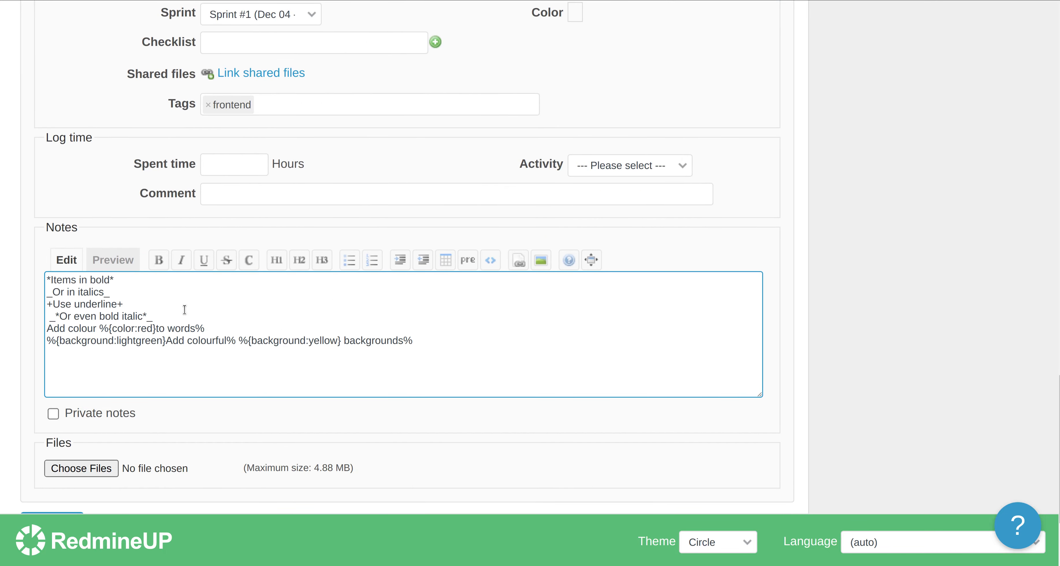
key("ctrl+a")
key("ctrl+c")
key("BackSpace")
Open the issue's description for editing and paste the copied text formatting sample into it
scroll(184, 309, "up", 10)
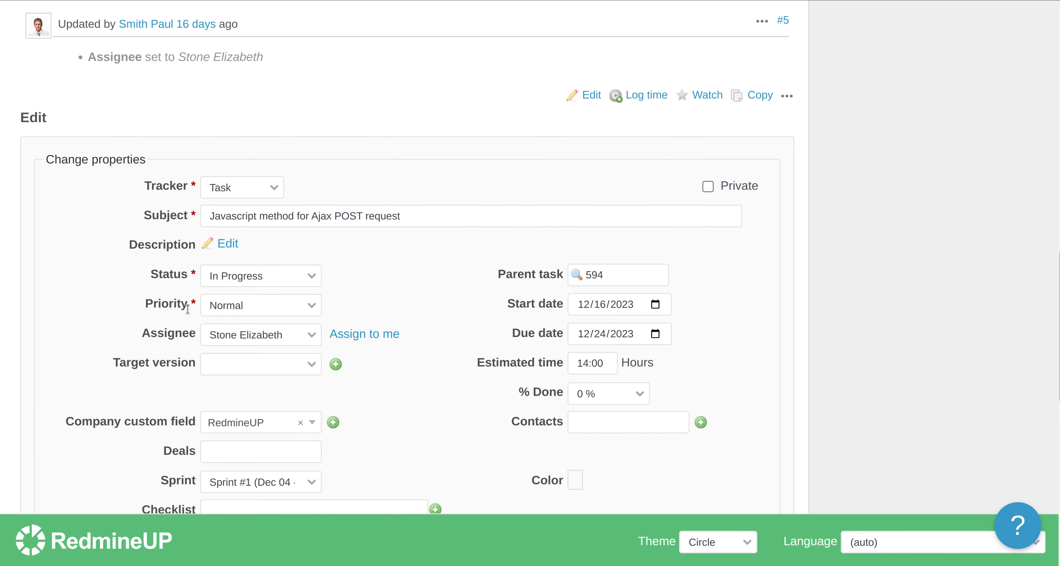
scroll(188, 309, "down", 3)
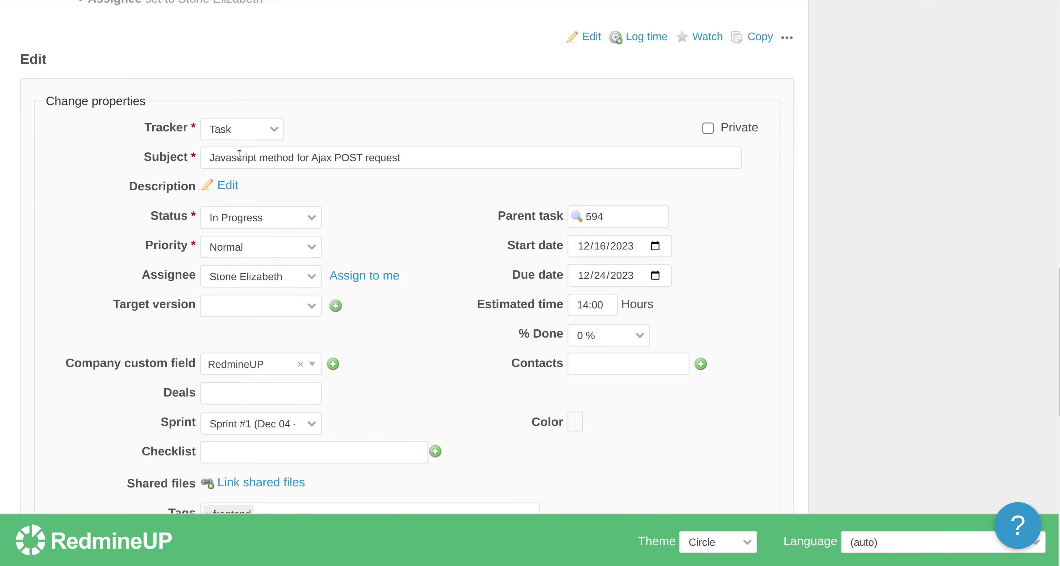
left_click(227, 187)
left_click(249, 279)
key("ctrl+v")
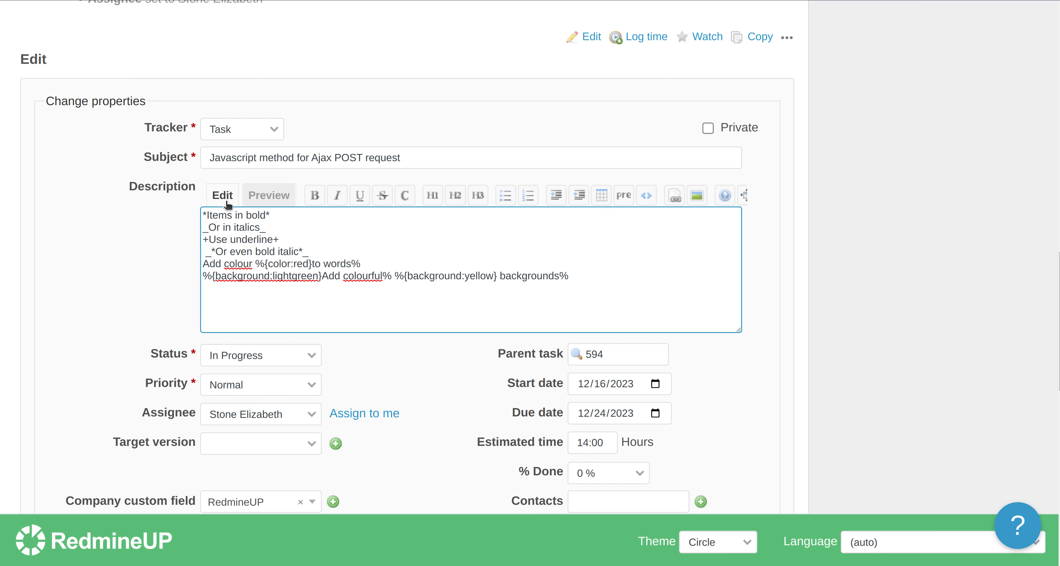
Extend the bold line with "test 1 2 3", italics with "of course" and underline with "let's see how it will be visible", and submit
left_click(265, 215)
type("test 1 2 ")
type("3* _Or")
type(" in italics of course")
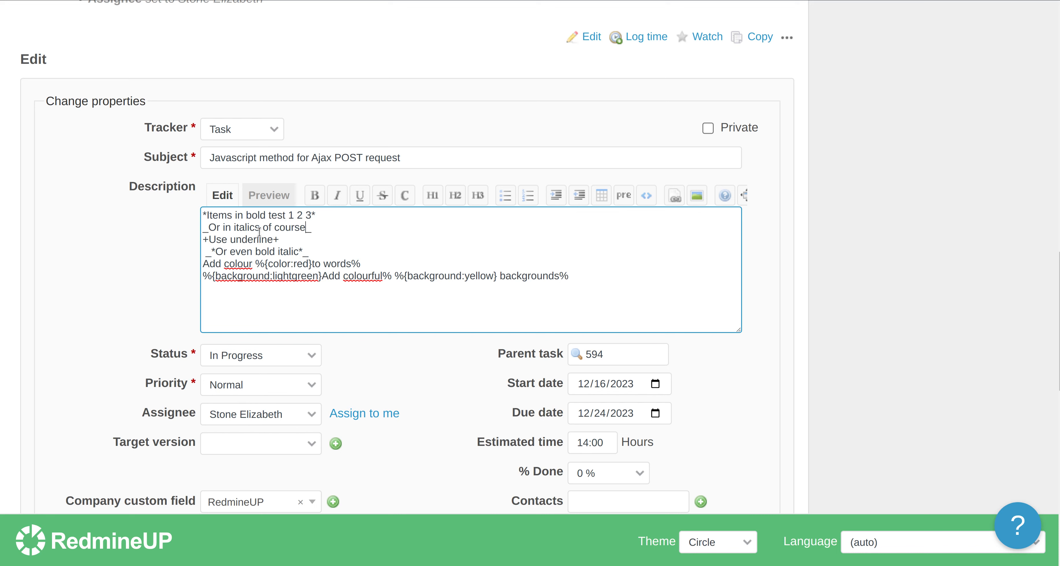
left_click(272, 241)
type("let's see how it will be visible")
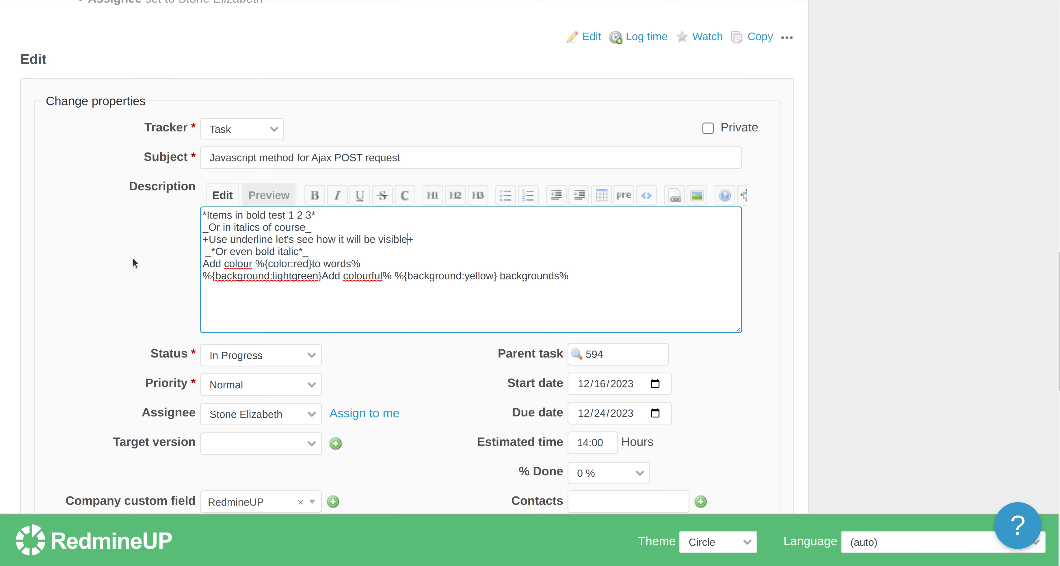
scroll(122, 314, "down", 15)
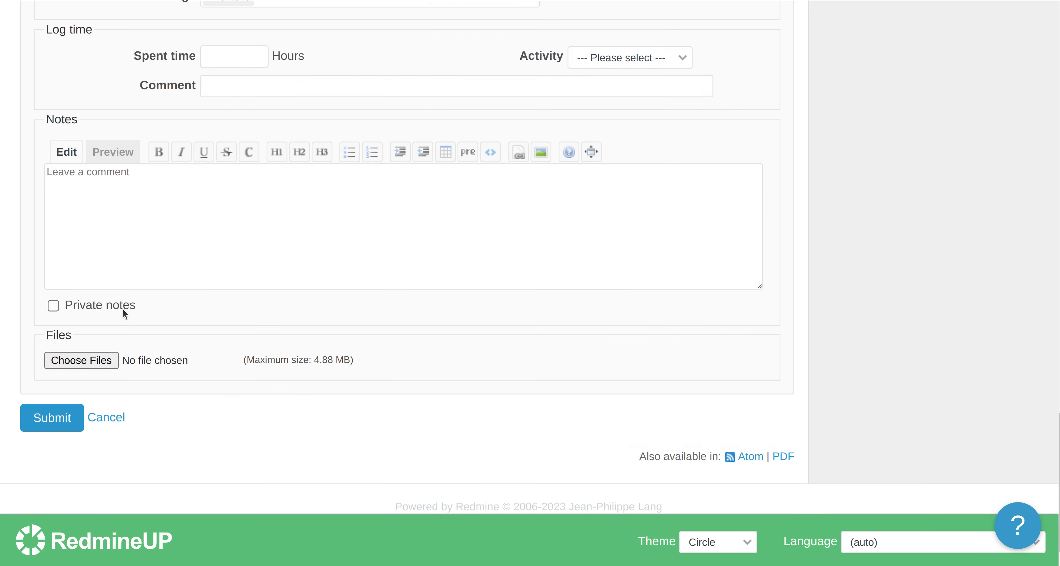
left_click(65, 428)
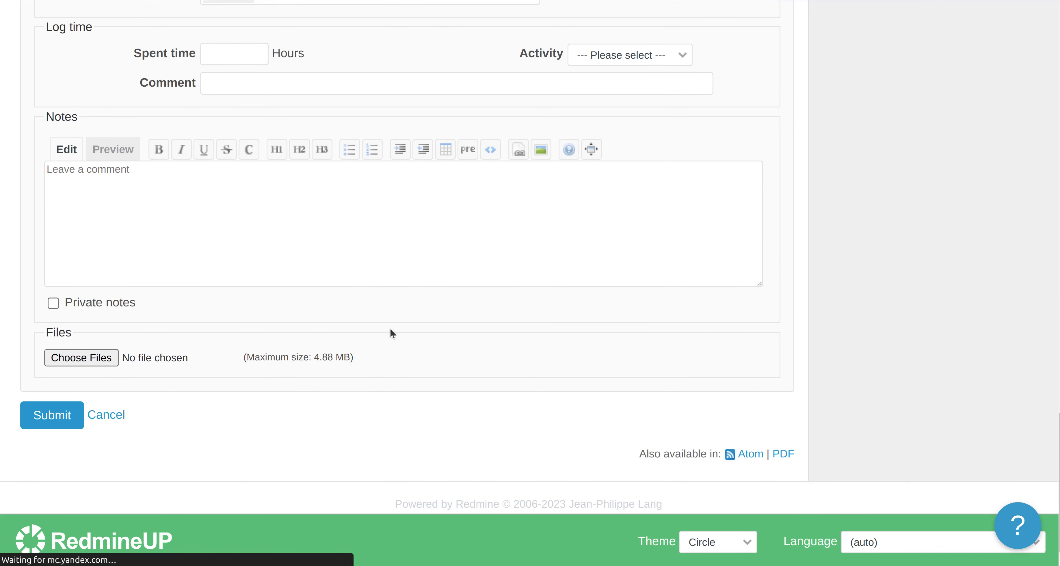
Examine how the bold, italic, underlined, coloured and highlighted lines are rendered in the saved issue description
scroll(389, 373, "down", 4)
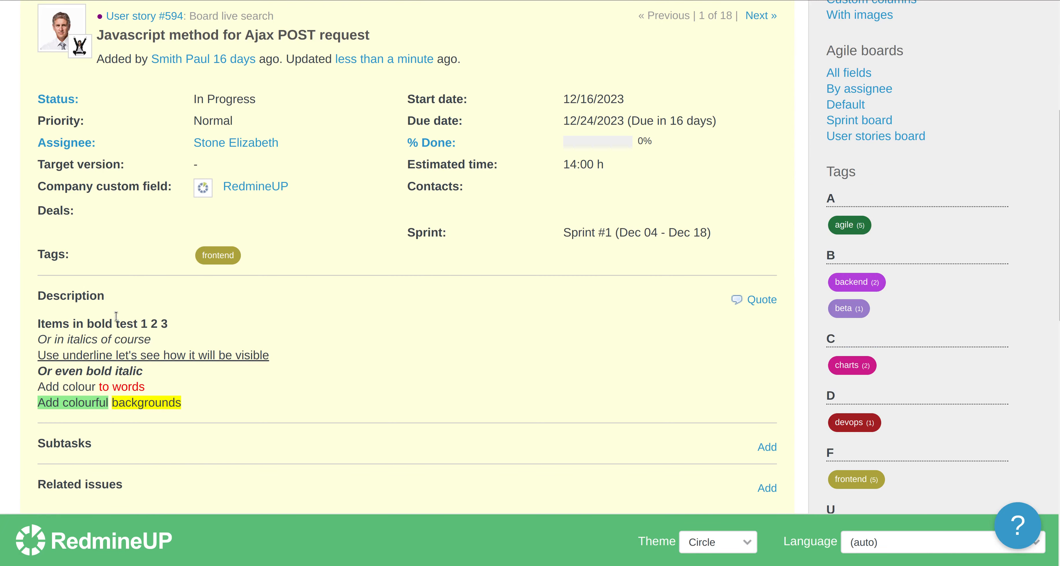
triple_click(73, 325)
double_click(80, 344)
left_click(87, 369)
double_click(49, 369)
triple_click(49, 369)
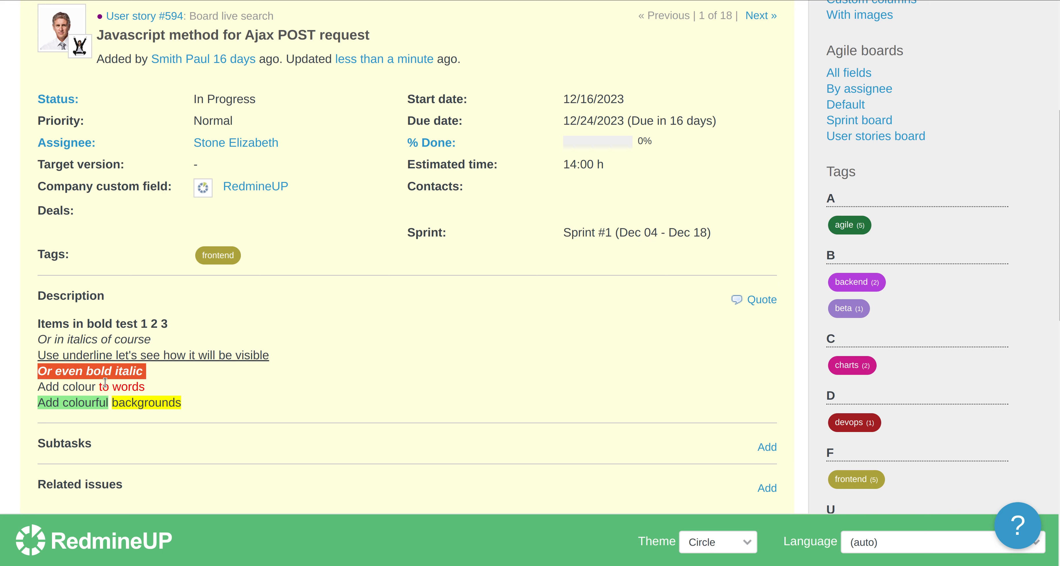
left_click_drag(99, 386, 145, 387)
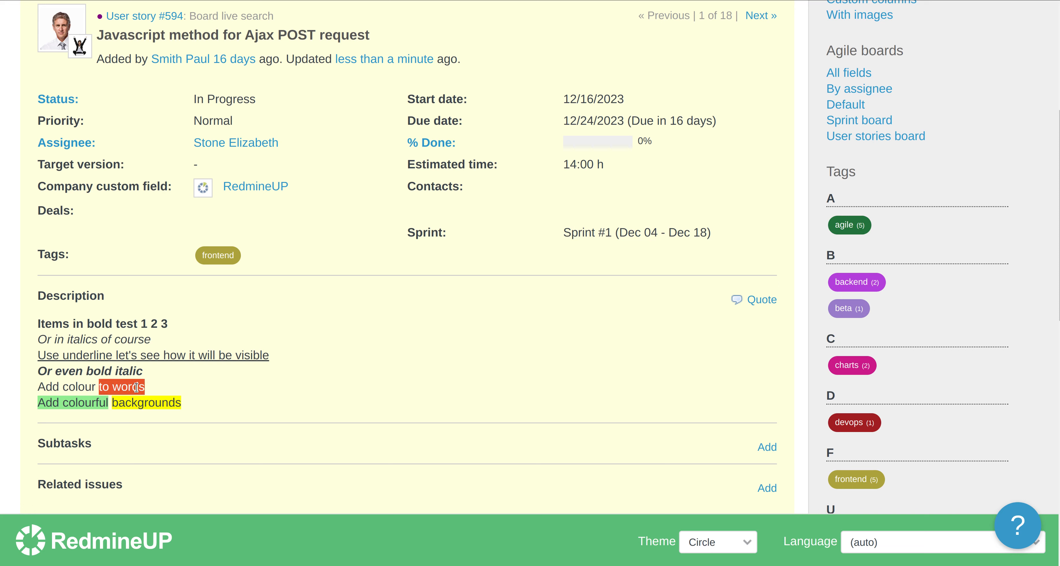
left_click(137, 388)
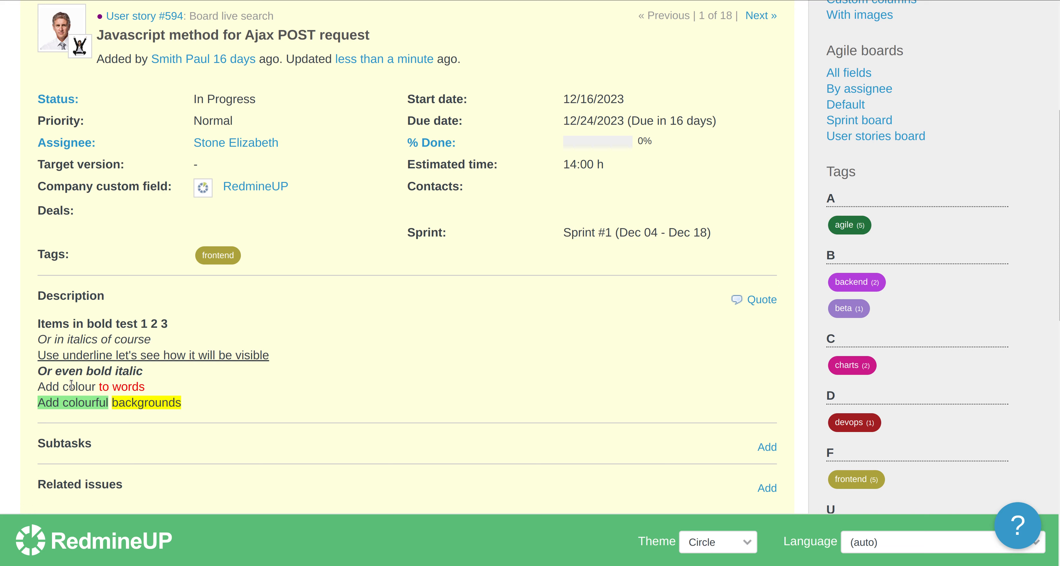
double_click(76, 405)
double_click(156, 406)
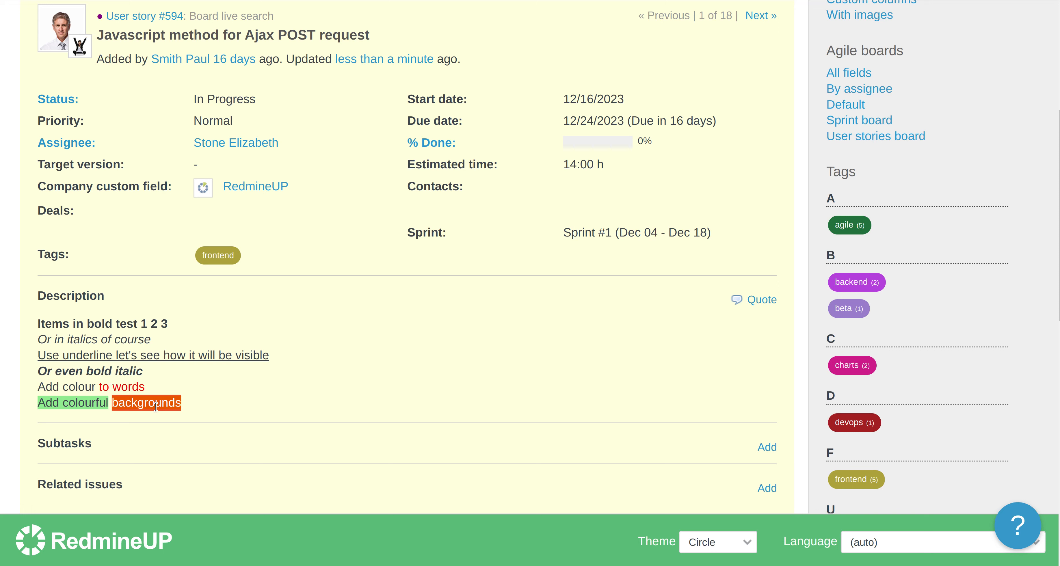
double_click(71, 407)
left_click(170, 411)
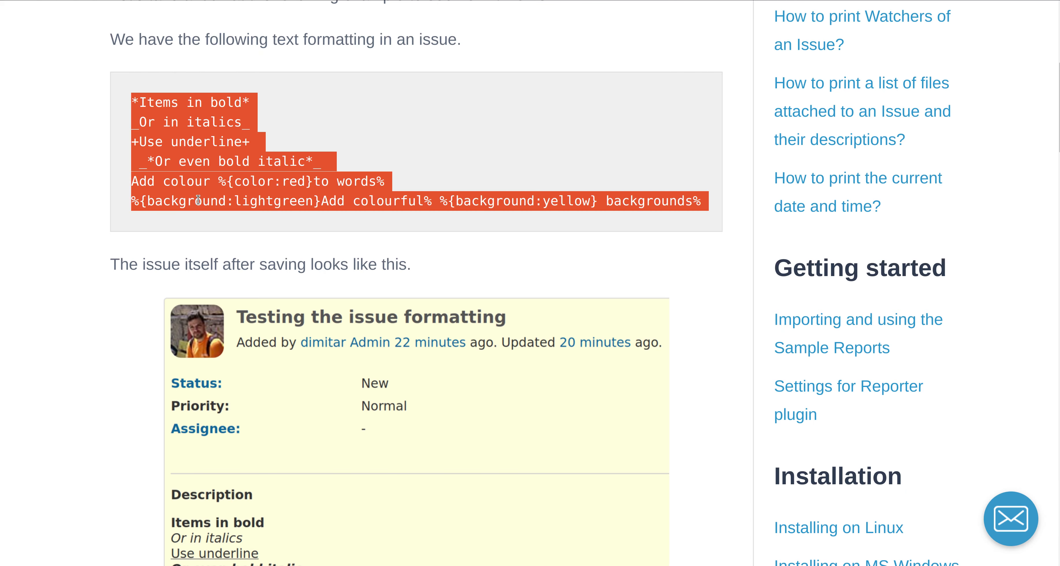
In the help article, select the report template code "The issue description is: {{issue.description | with_formatting}}"
scroll(198, 200, "down", 10)
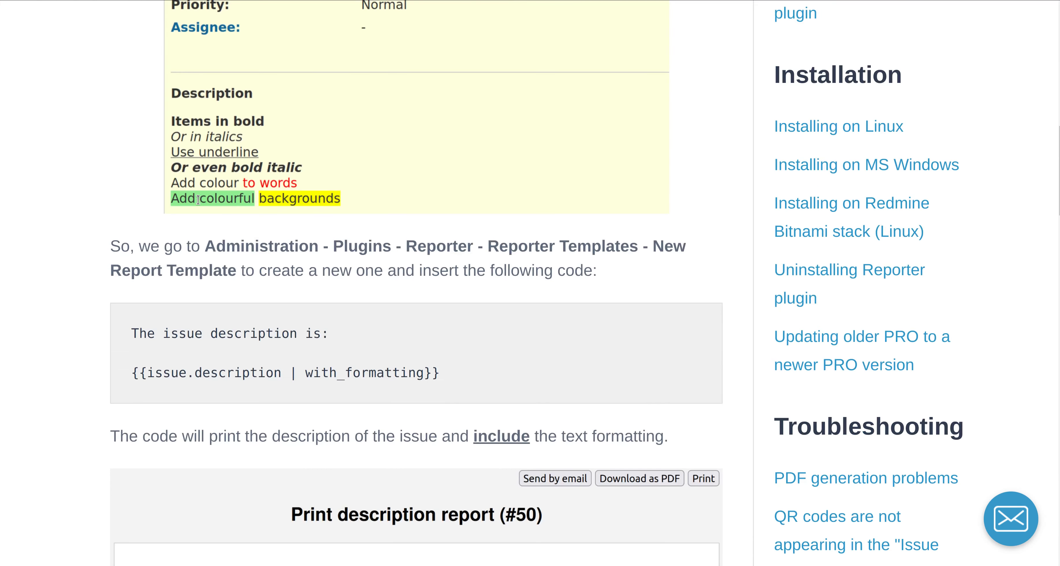
double_click(177, 372)
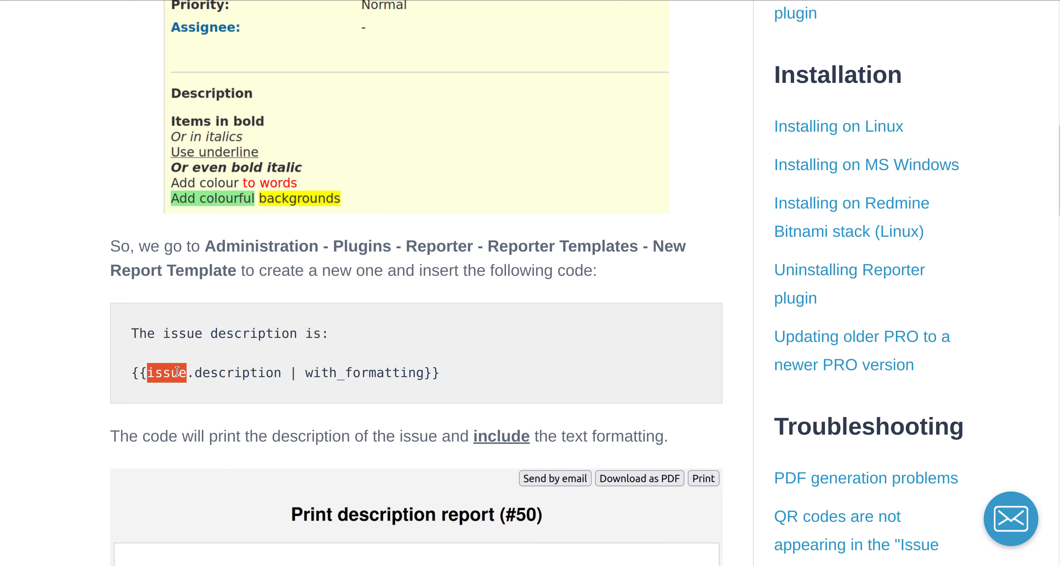
left_click(314, 376)
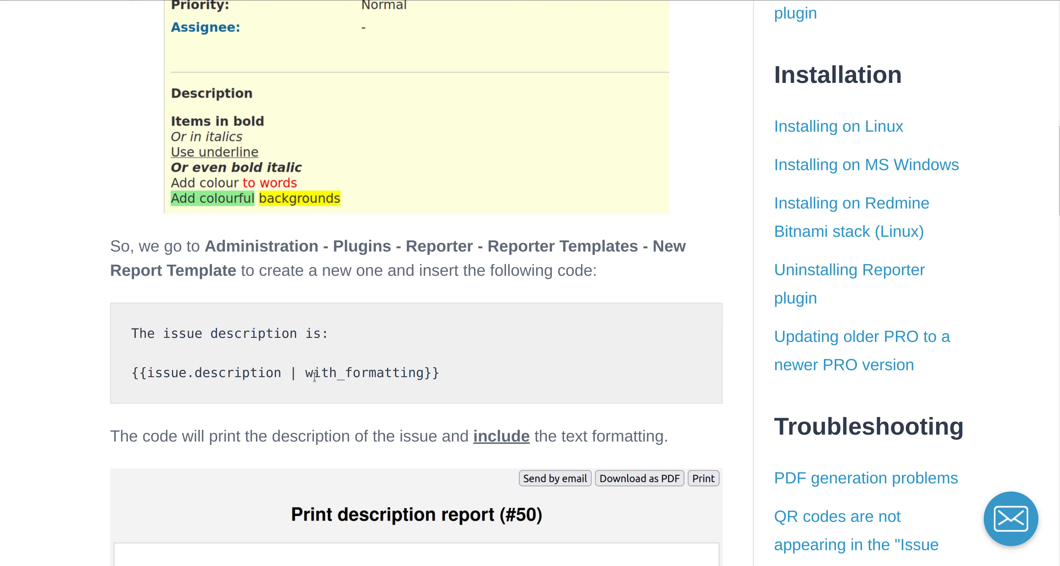
double_click(315, 376)
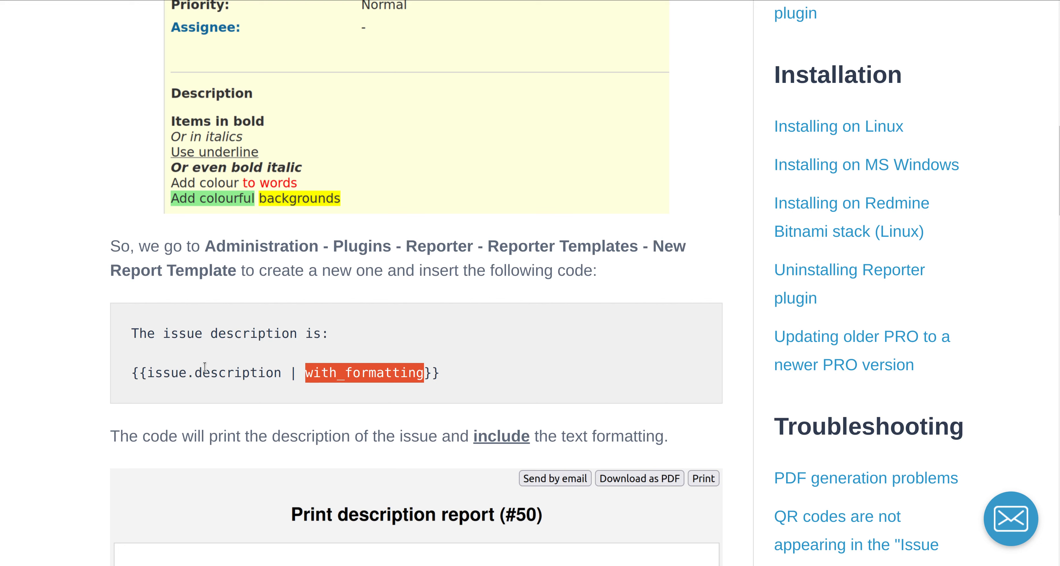
left_click(355, 375)
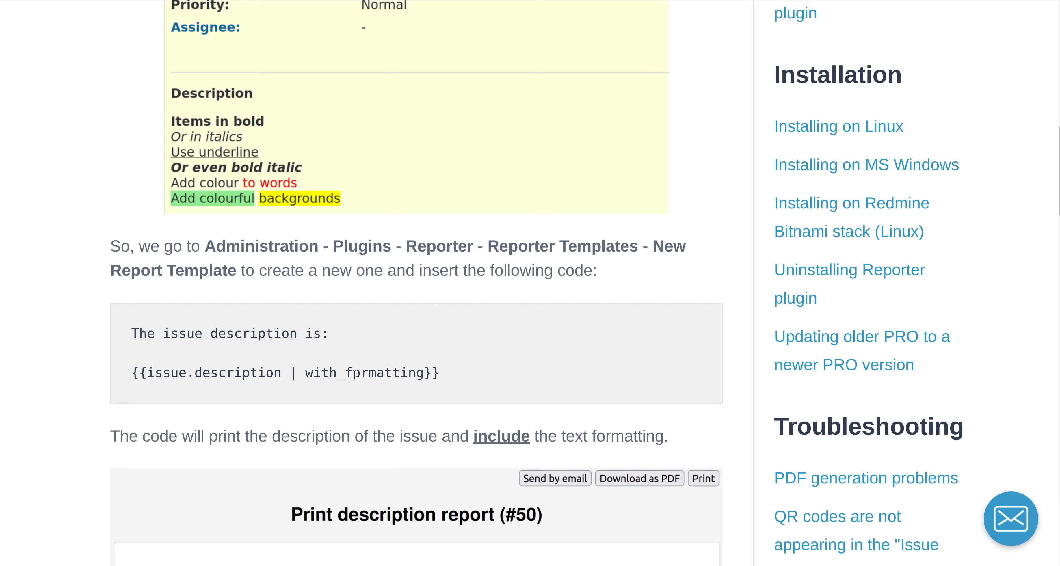
triple_click(249, 327)
left_click_drag(249, 327, 256, 387)
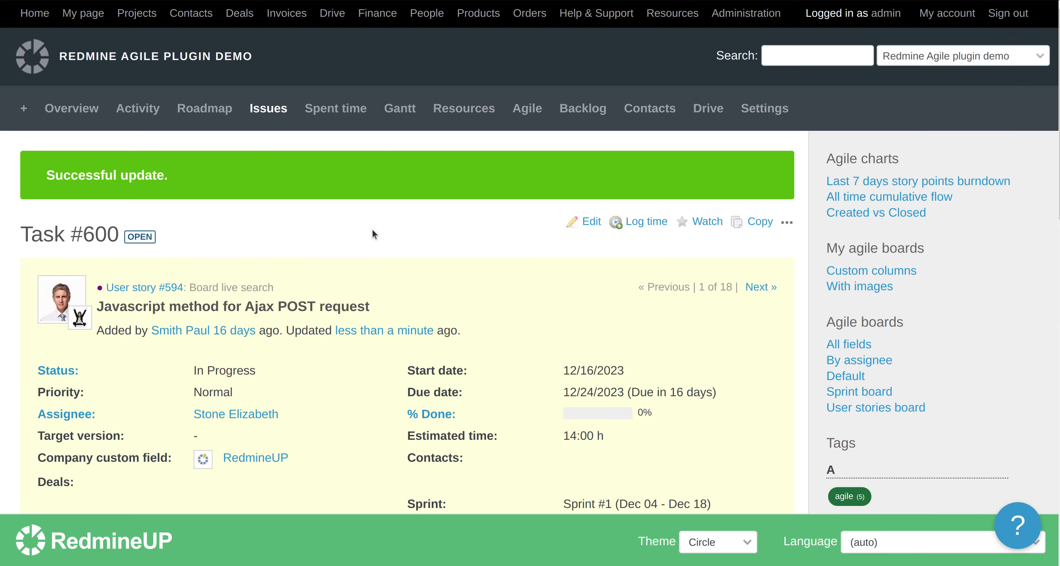
Open the report templates list in the Redmine Reporter plugin's configuration under Administration, searching the plugin list for "reporter"
left_click(730, 16)
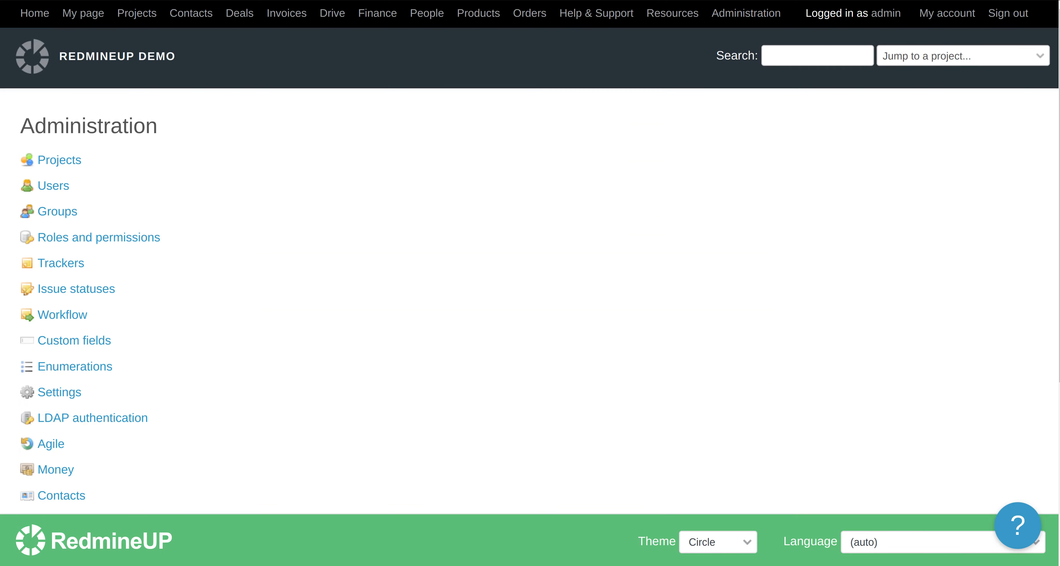
scroll(180, 350, "down", 5)
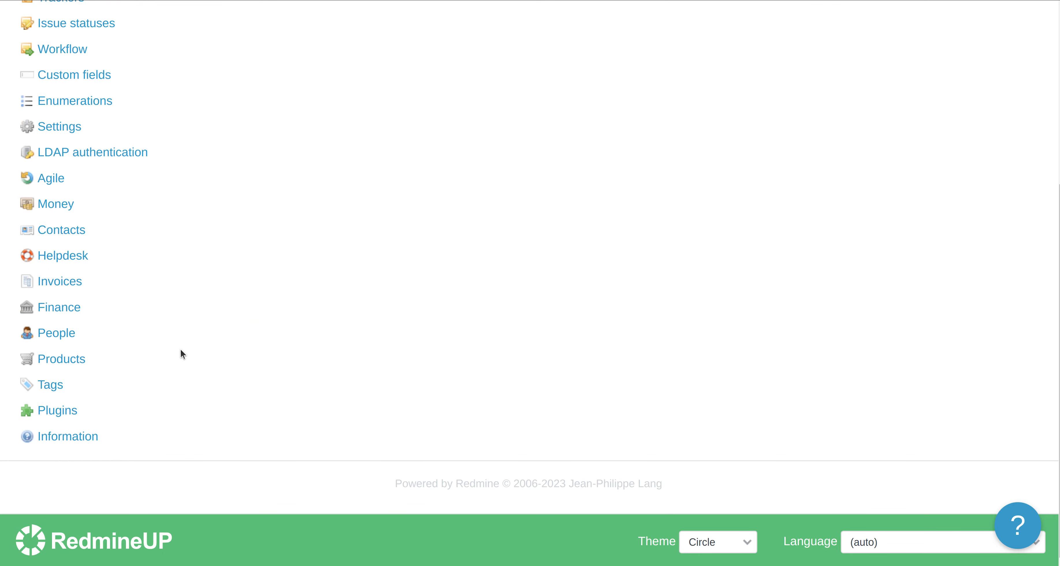
left_click(65, 411)
key("ctrl+f")
type("reporter")
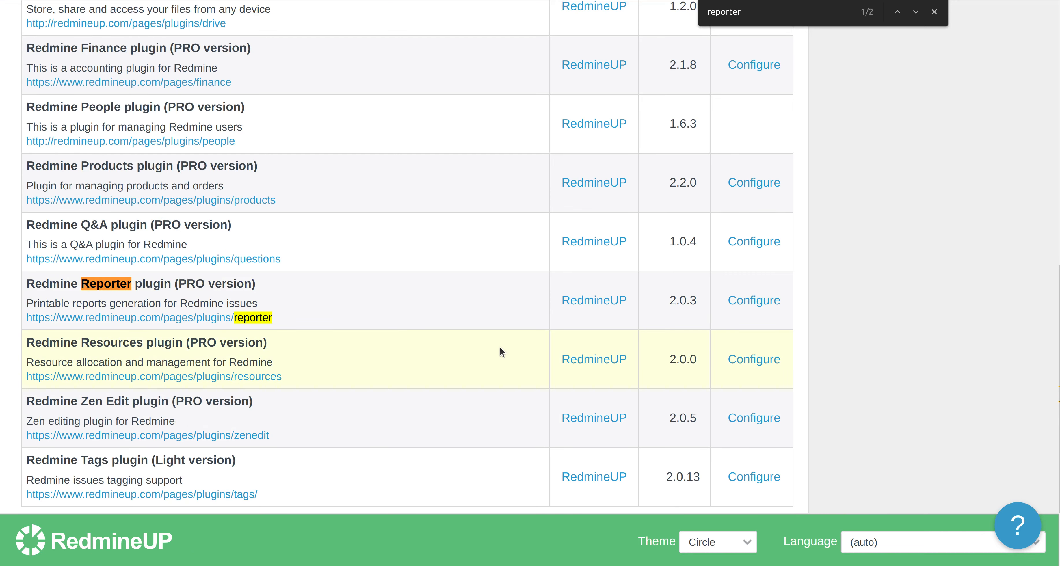
left_click(735, 300)
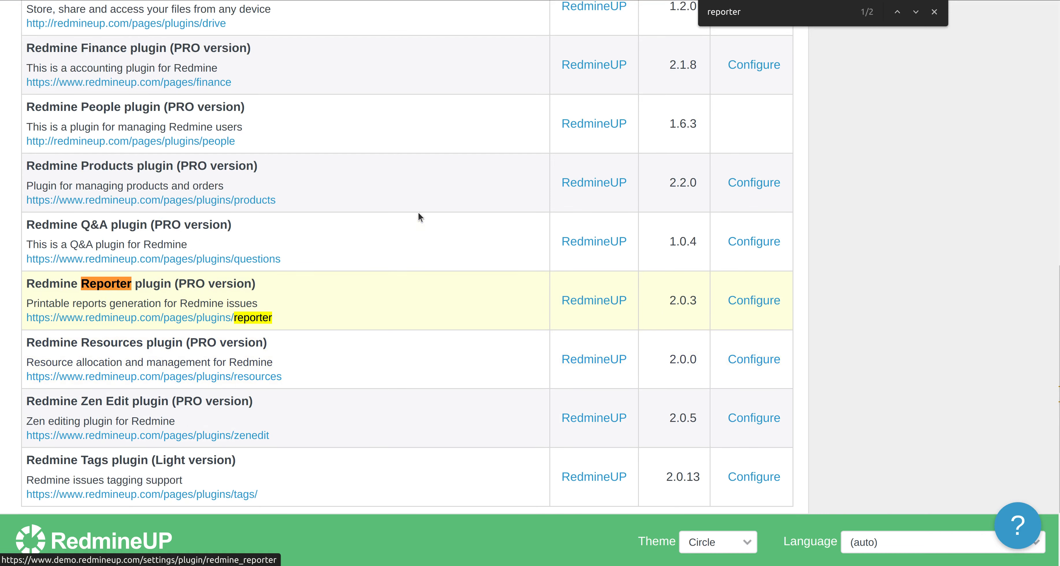
left_click(150, 183)
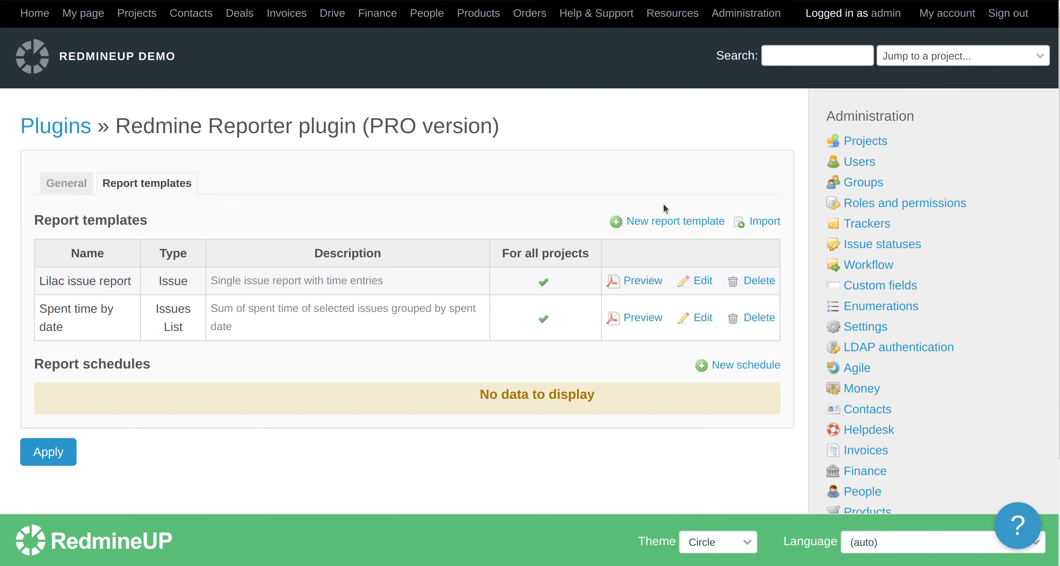
Start a new report template of type Issue and name it "Text formatting example template"
left_click(653, 221)
left_click(223, 244)
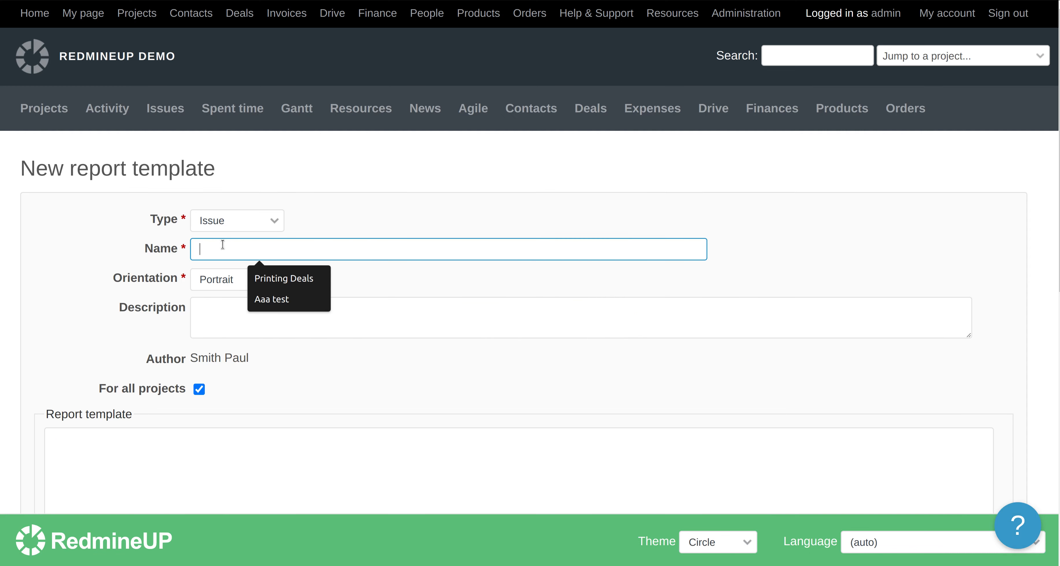
type("Te")
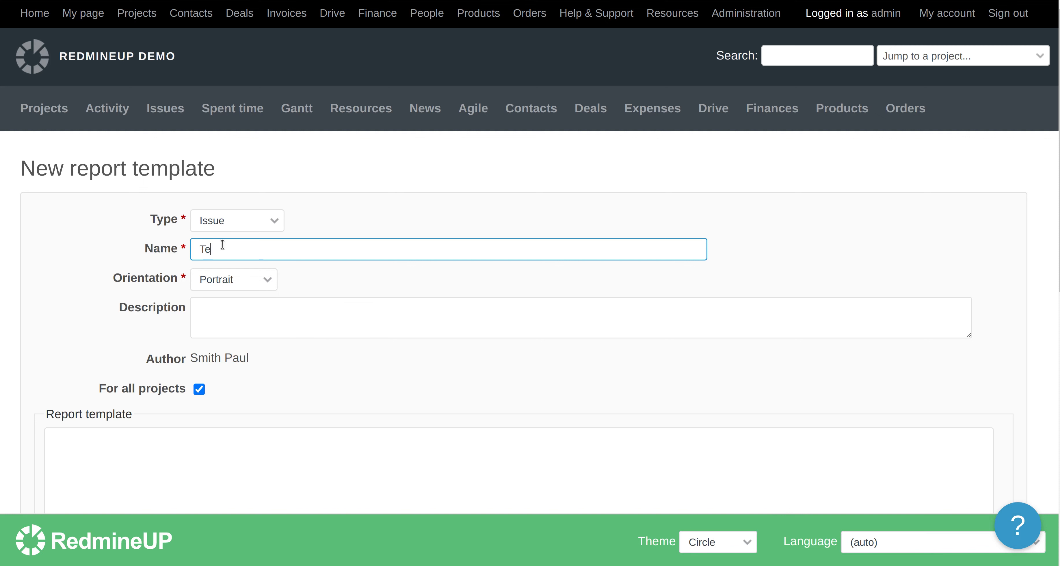
type("xt formatting example template")
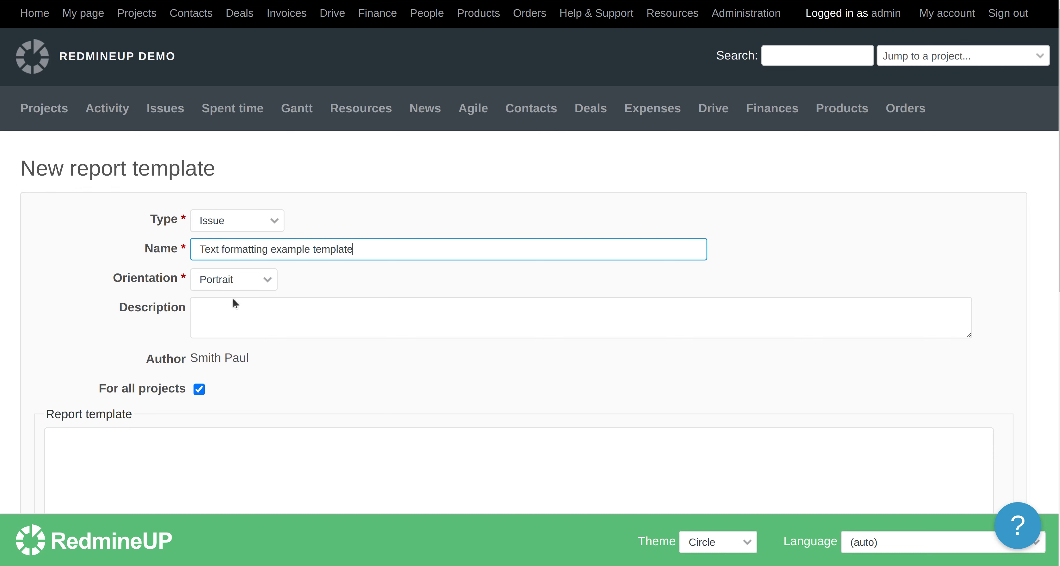
Fill the report template body with "The issue description is:" followed by "{{issue.description | with_formatting}}" on a separate line
scroll(227, 387, "down", 5)
left_click(252, 350)
type("The issue description is:  {{issue.description | with_formatting}}")
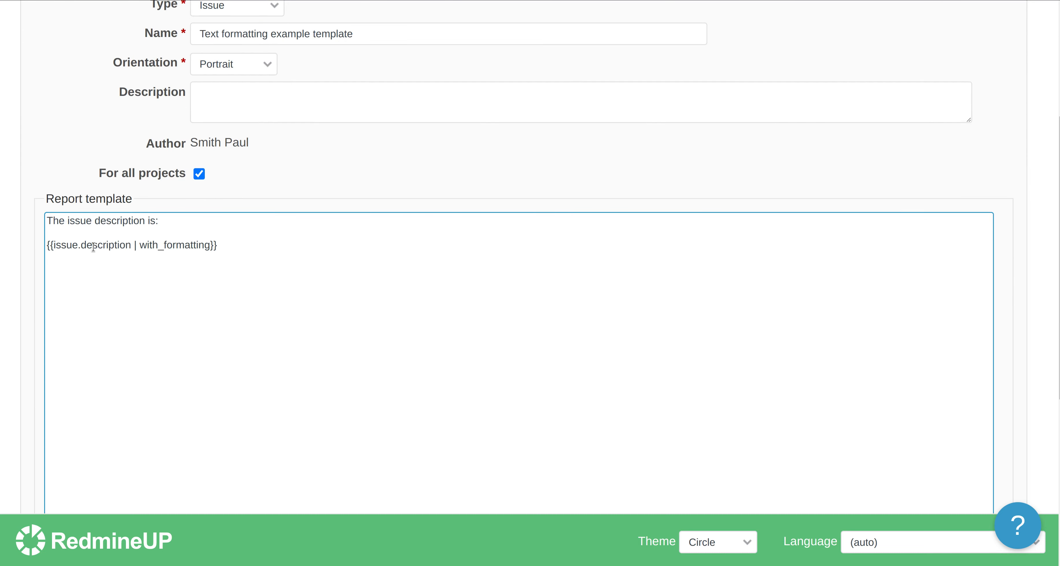
Copy the template's name into its description and create the report template
scroll(139, 293, "up", 4)
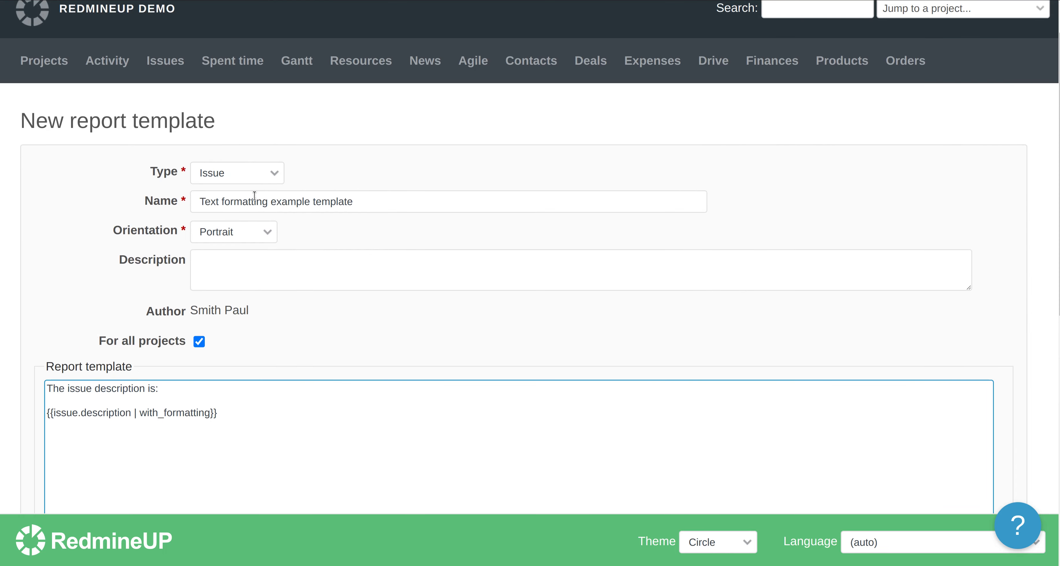
triple_click(263, 202)
key("ctrl+c")
left_click(252, 260)
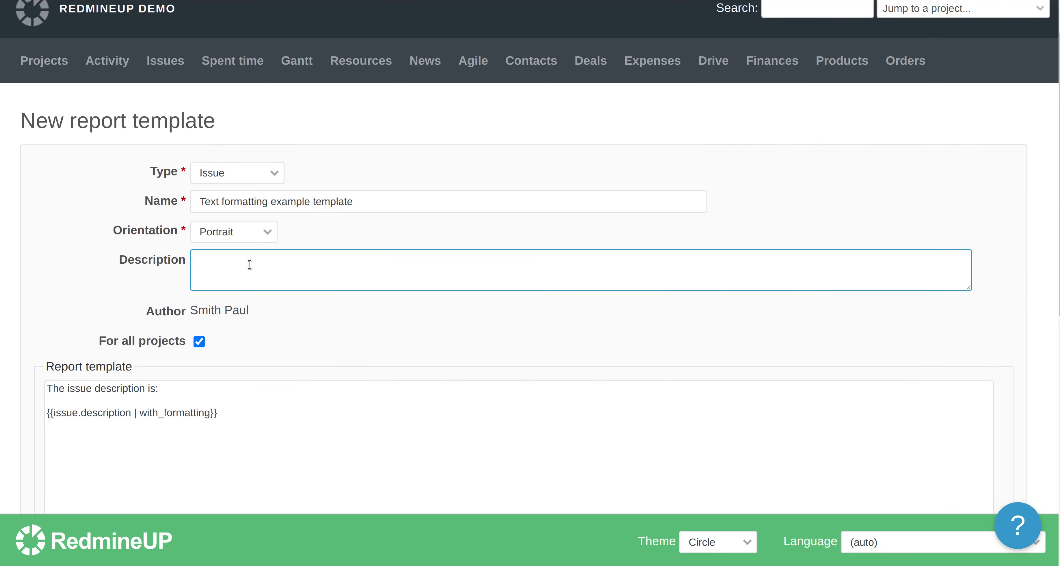
key("ctrl+v")
scroll(59, 308, "down", 10)
left_click(51, 437)
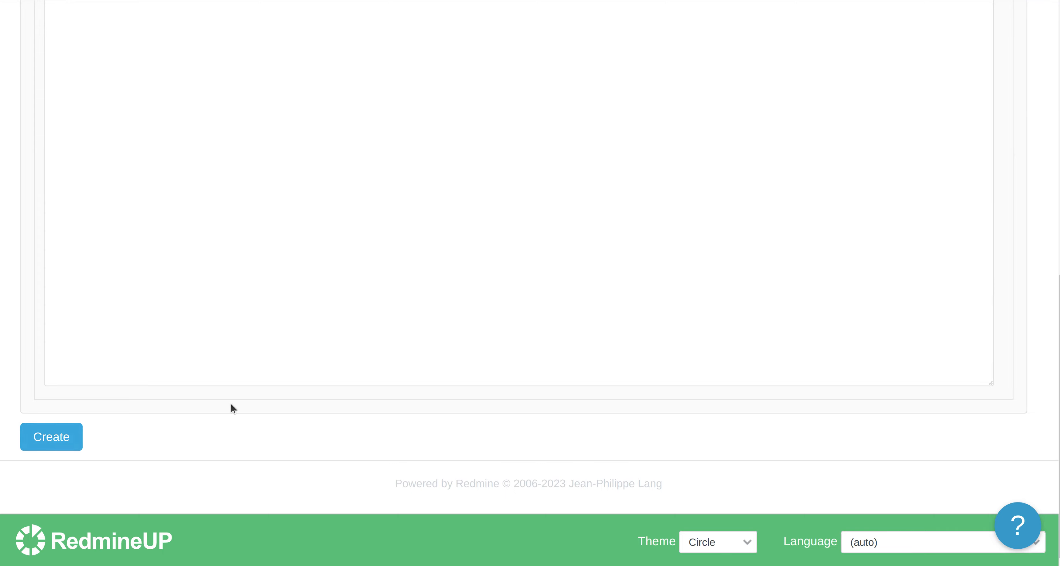
Return to Task #600 and preview its report with the "Text formatting example template"
scroll(399, 384, "down", 3)
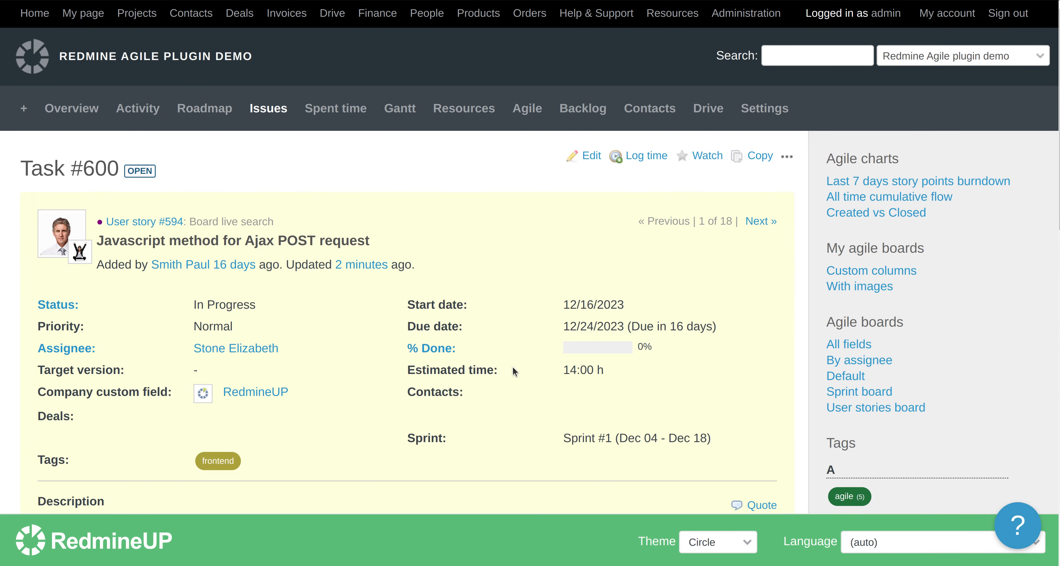
scroll(513, 370, "down", 5)
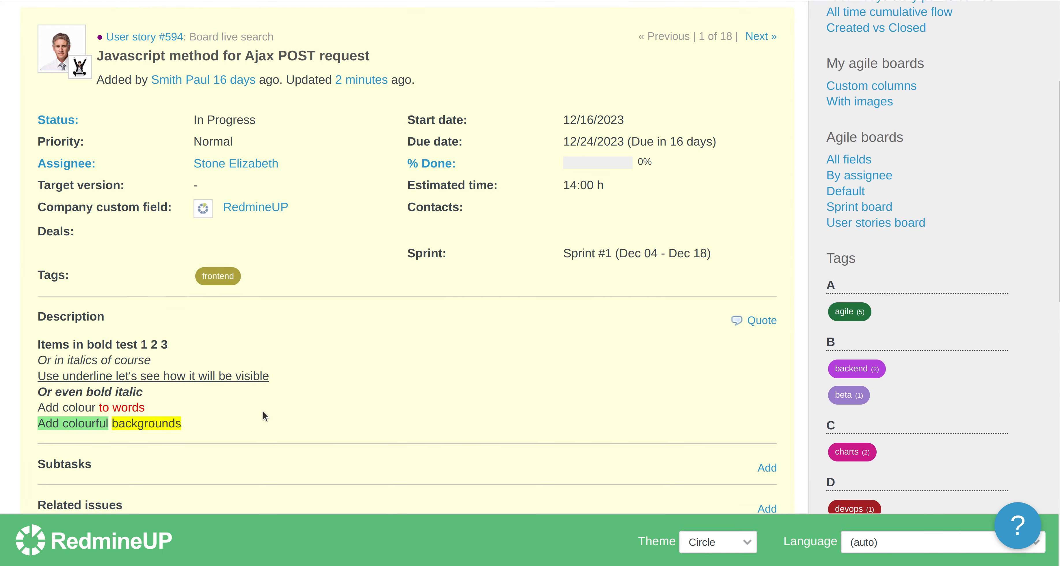
scroll(312, 392, "up", 5)
left_click(786, 157)
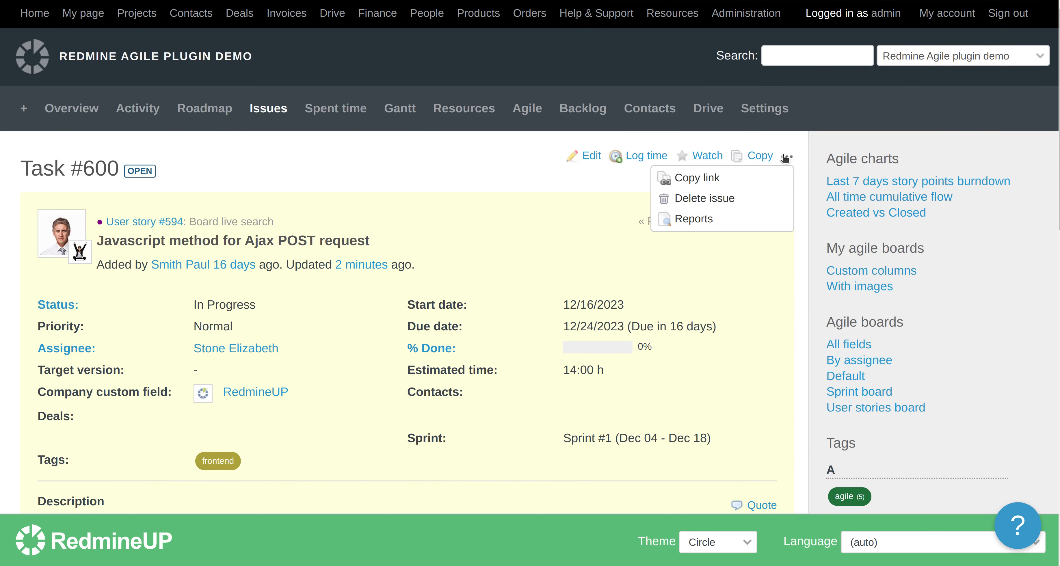
left_click(690, 222)
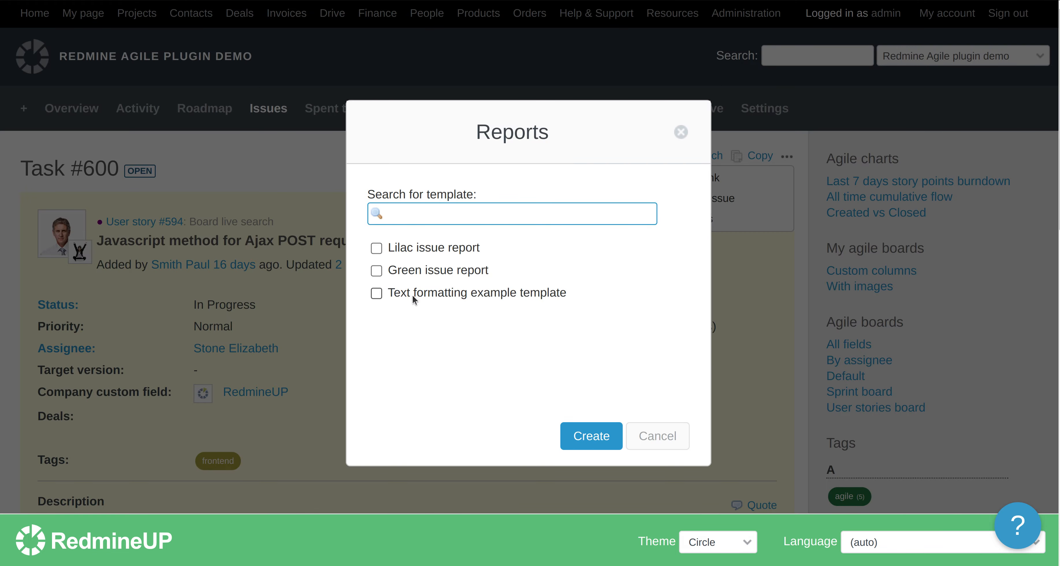
left_click(472, 288)
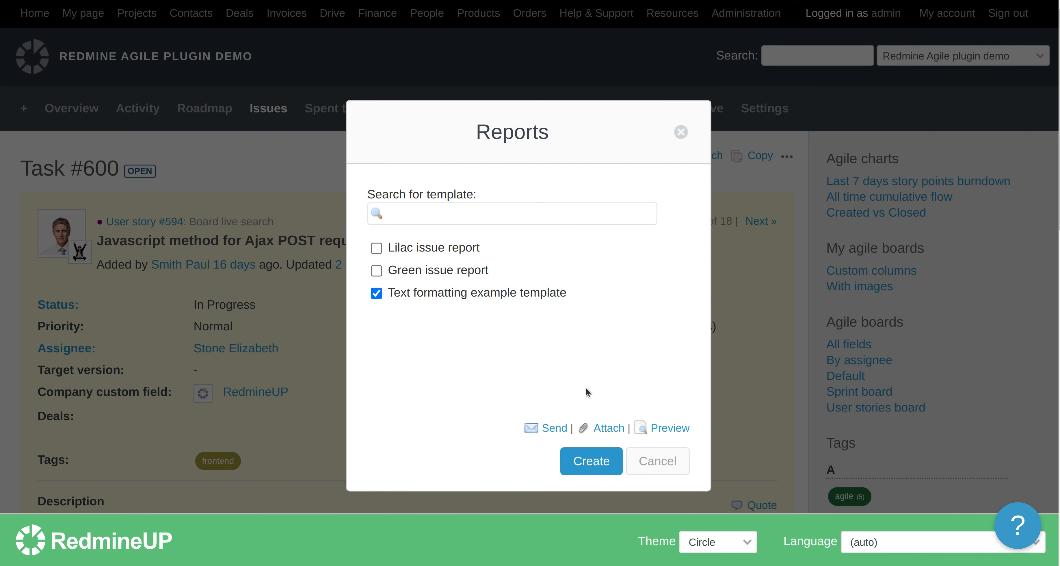
left_click(658, 429)
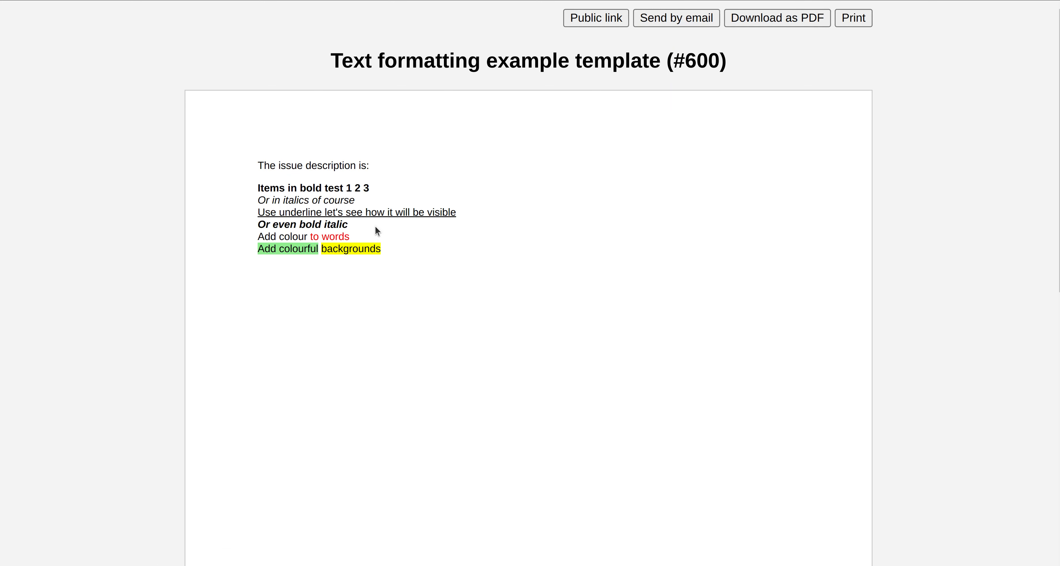